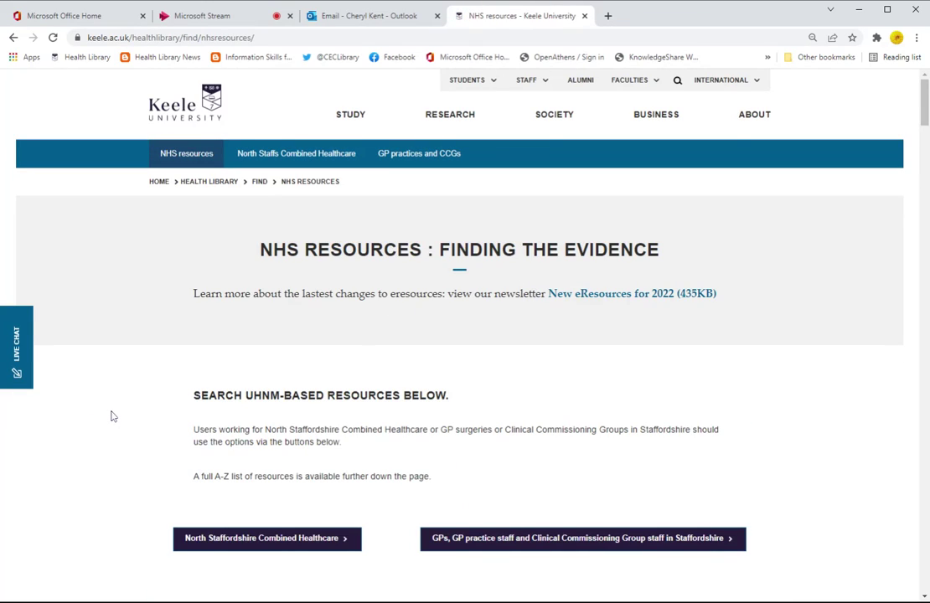
Step: Scroll down the NHS Resources page to the 'Search the Knowledge and Library Hub' box
scroll(111, 416, "down", 5)
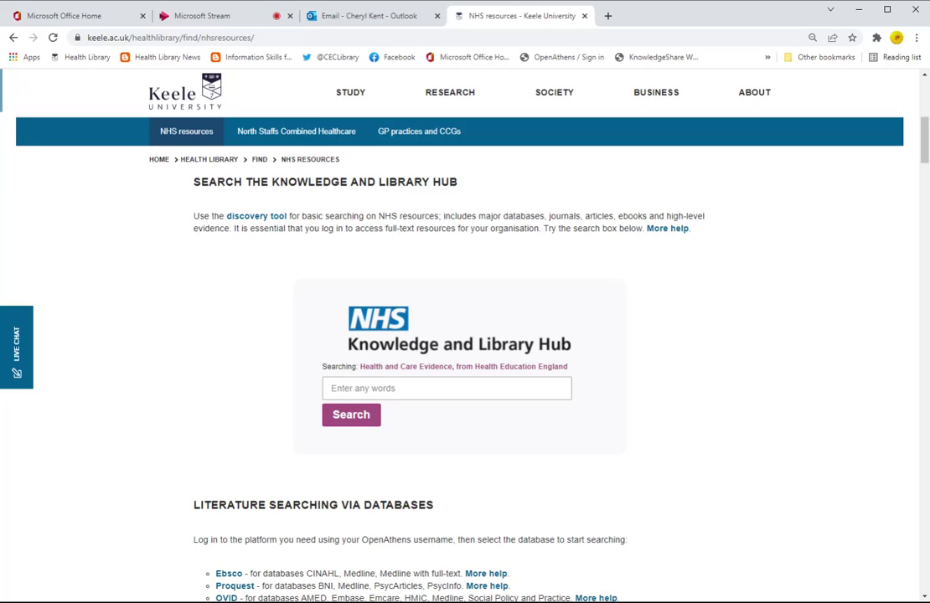
Step: Open the Knowledge and Library Hub search page in a new tab as a guest
left_click(251, 217)
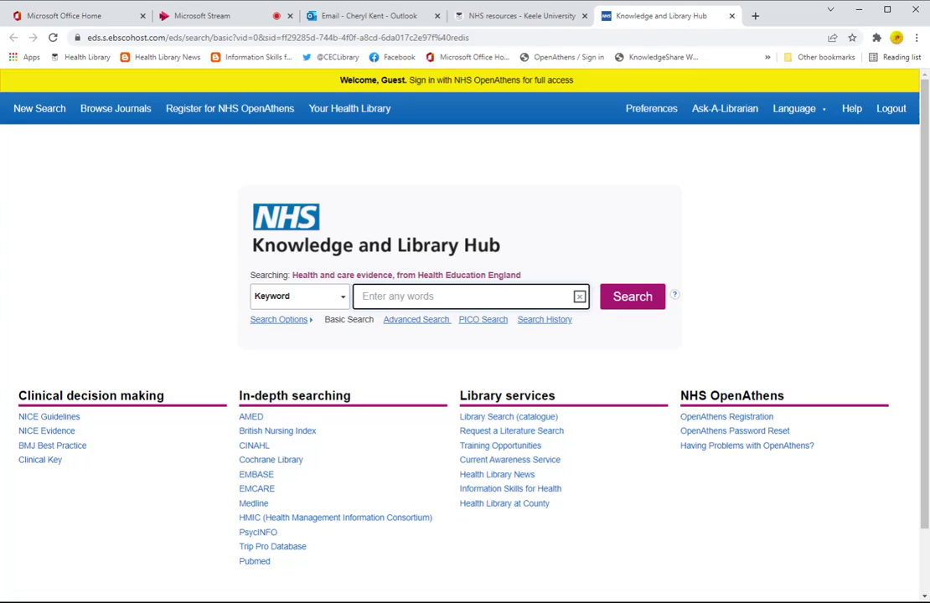
Step: Sign in through NHS OpenAthens with the account username and password
left_click(431, 85)
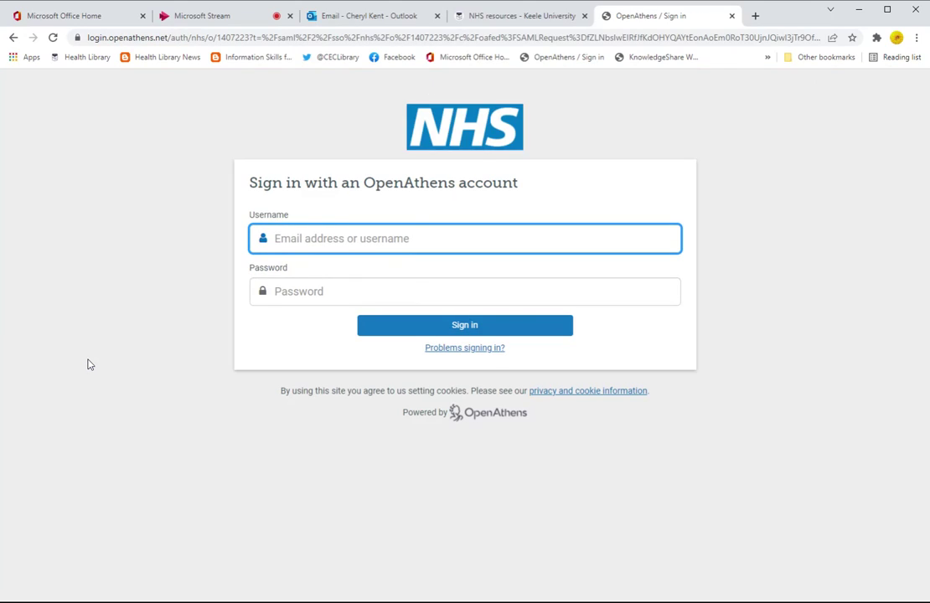
type("nhstrckent001")
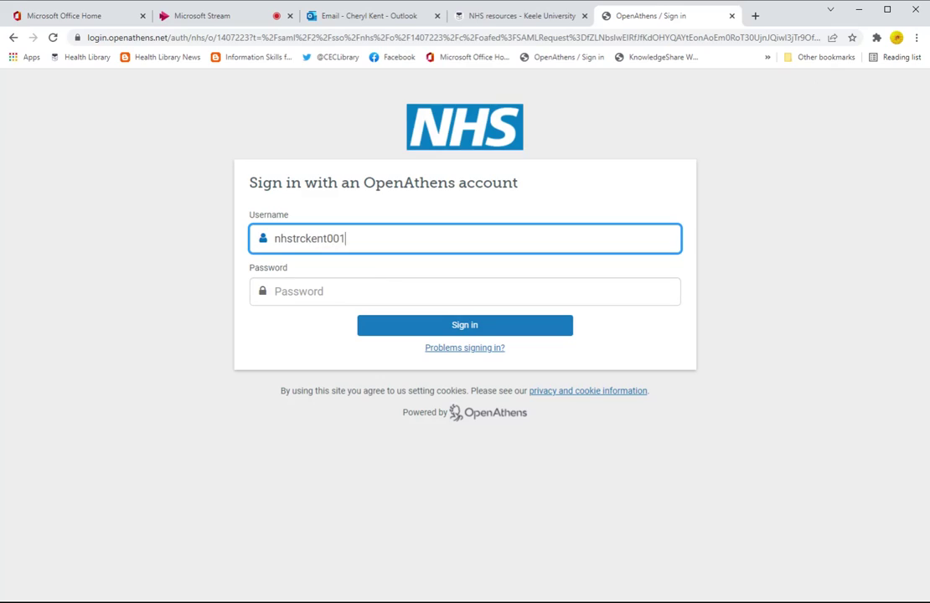
key("Tab")
type("•••")
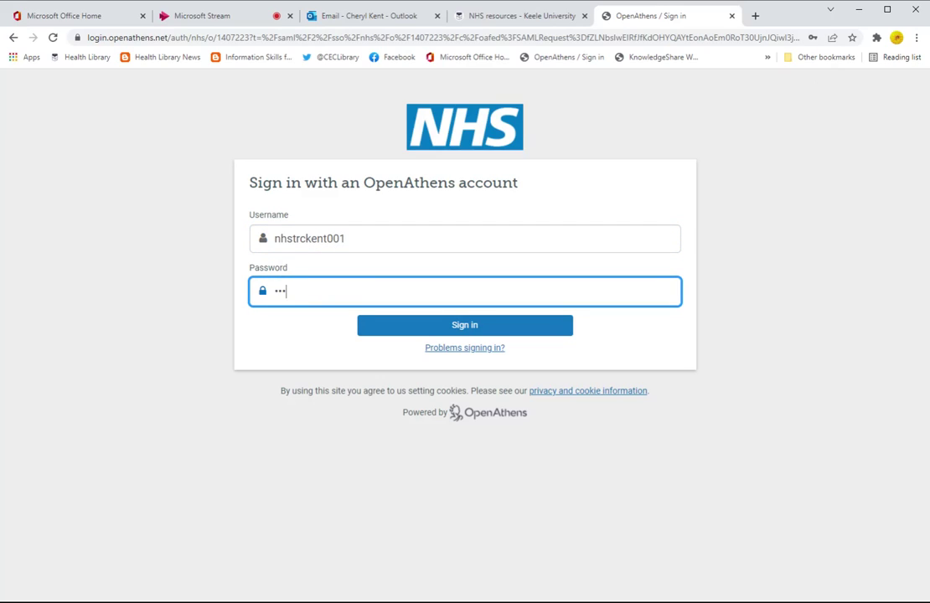
type("•••••")
key("Return")
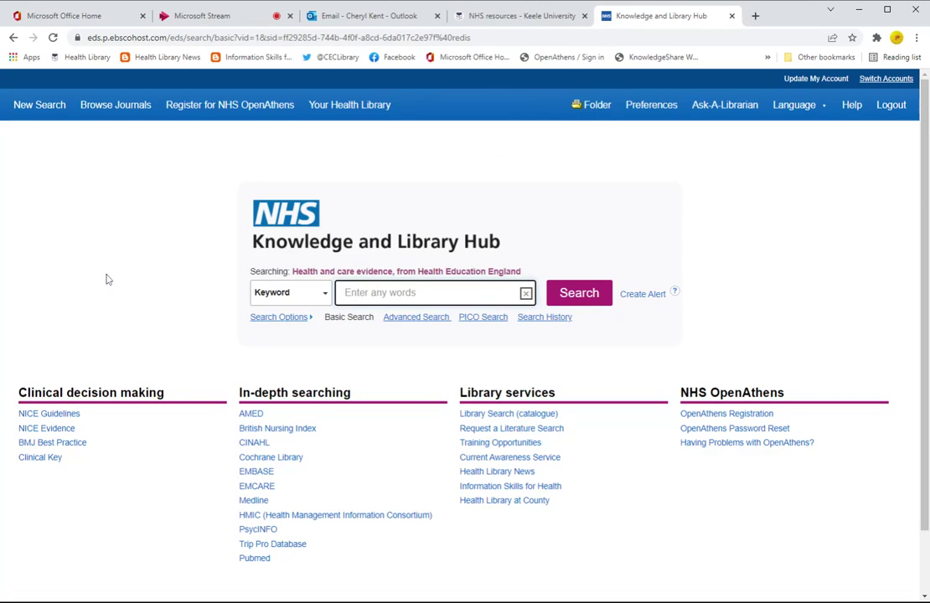
Step: Search for the 'irritable bowel syndrome' suggestion, returning 209,289 results
type("irritable")
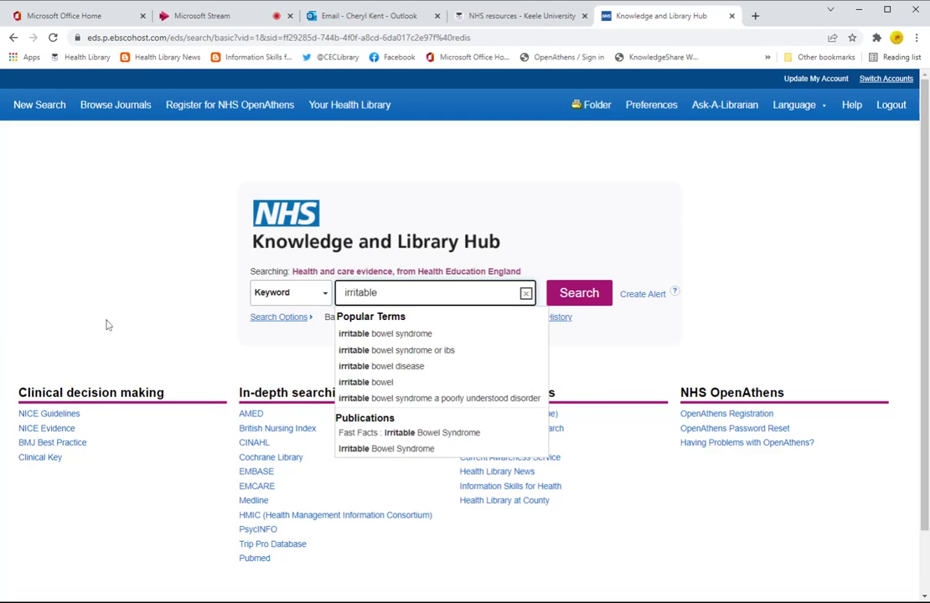
left_click(390, 335)
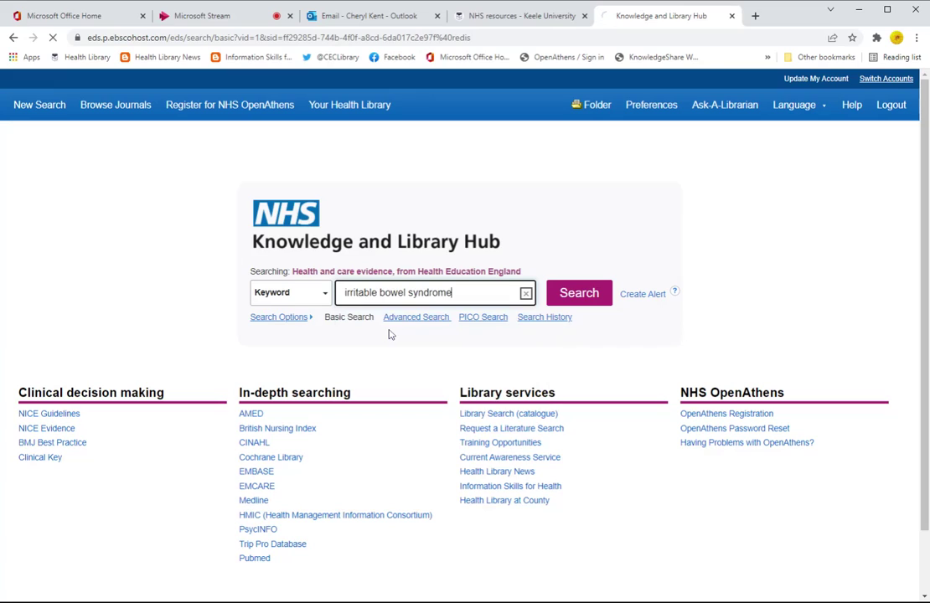
left_click(589, 296)
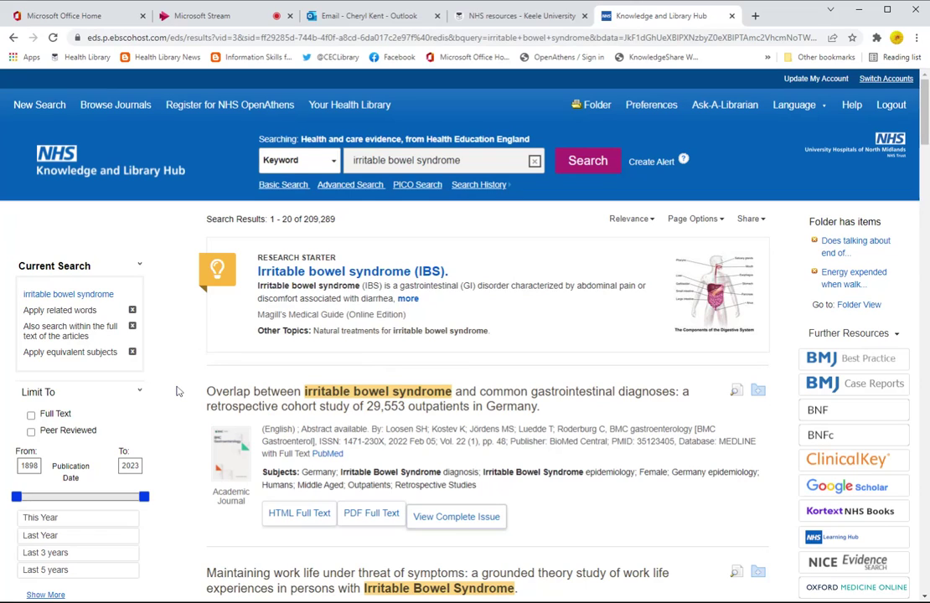
Step: Apply the 'Last 5 years' limiter (2017–2023) to narrow results to 69,706, then browse the limiters
left_click(59, 571)
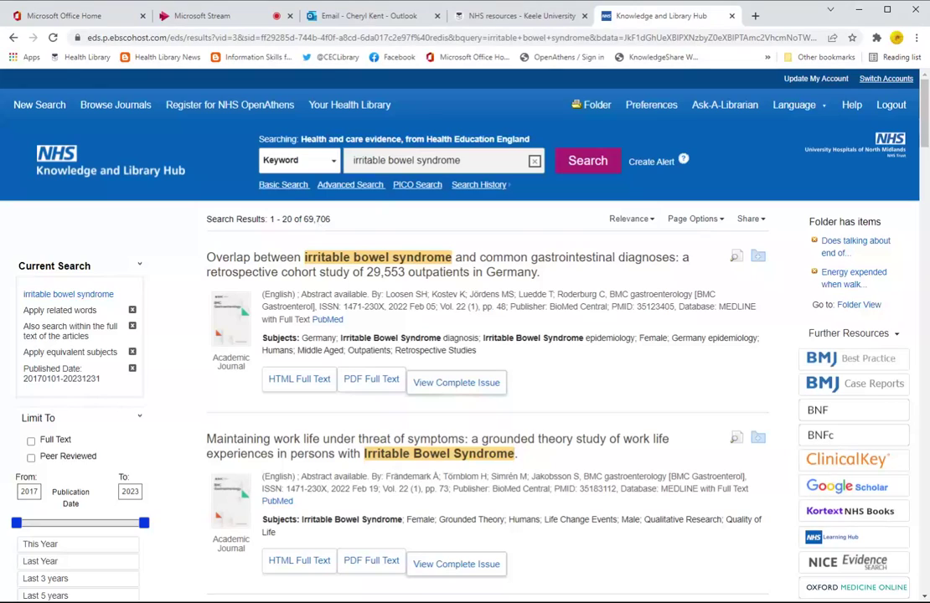
scroll(191, 373, "down", 3)
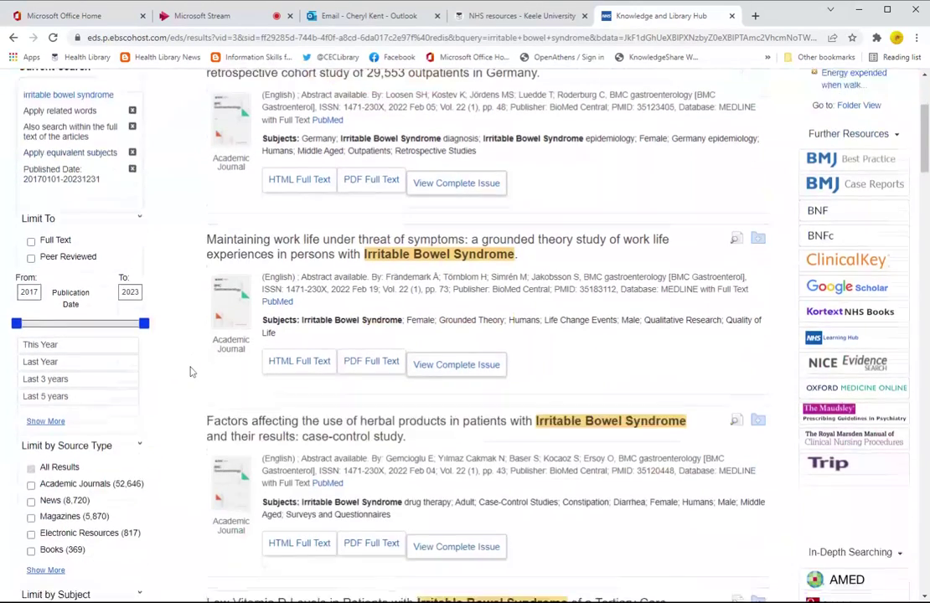
scroll(190, 373, "down", 3)
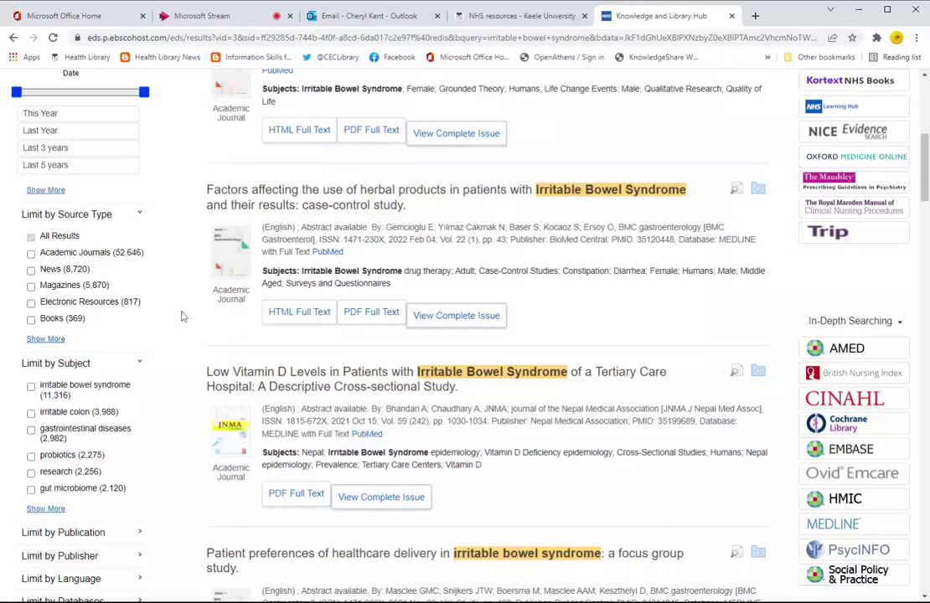
scroll(183, 316, "down", 2)
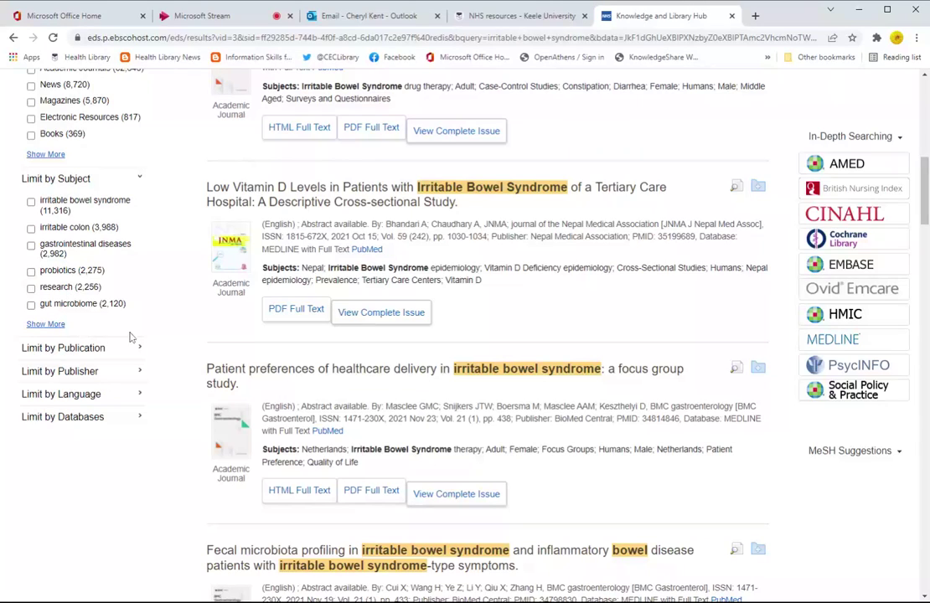
scroll(181, 312, "down", 1)
scroll(181, 312, "down", 1)
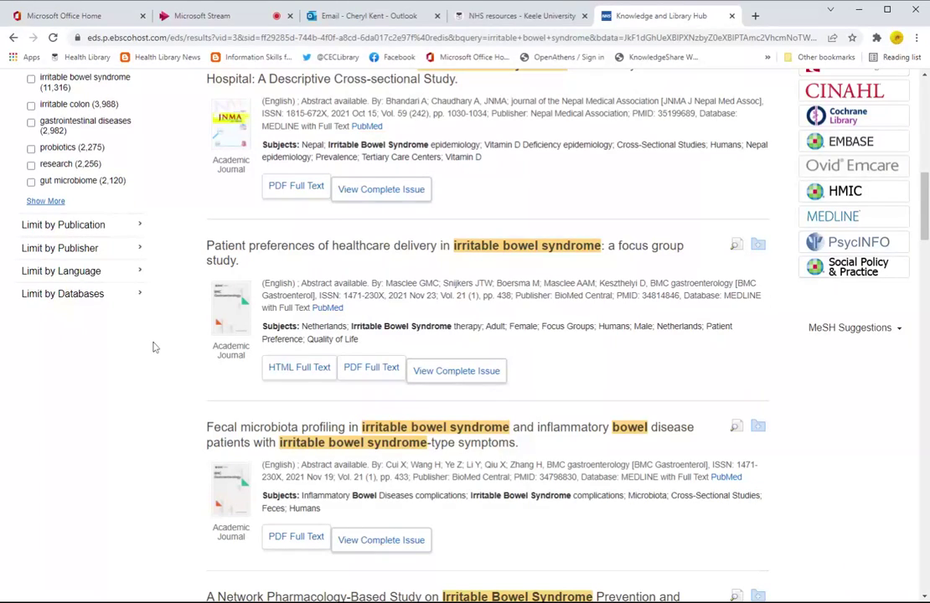
scroll(156, 347, "up", 1)
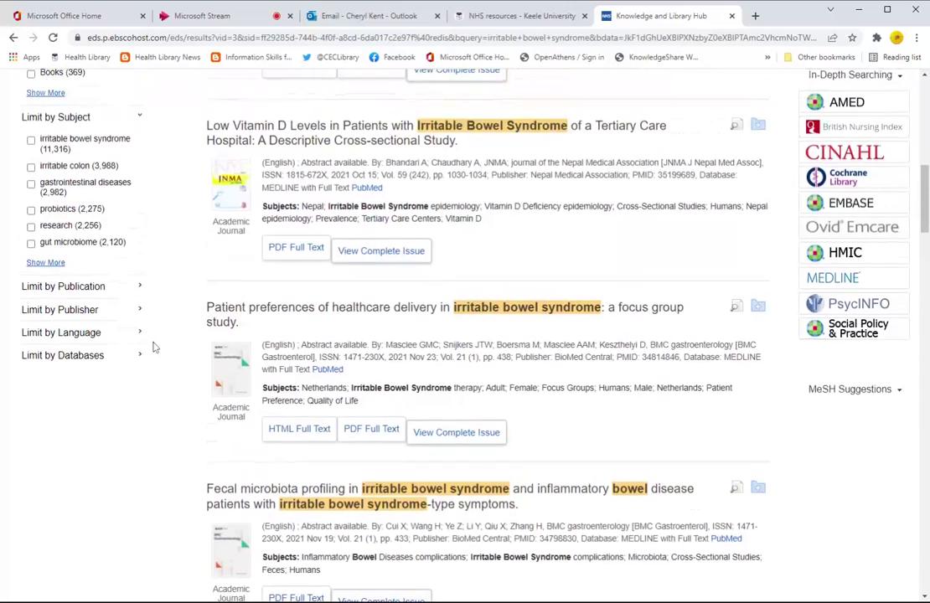
scroll(182, 170, "up", 1)
scroll(181, 169, "up", 7)
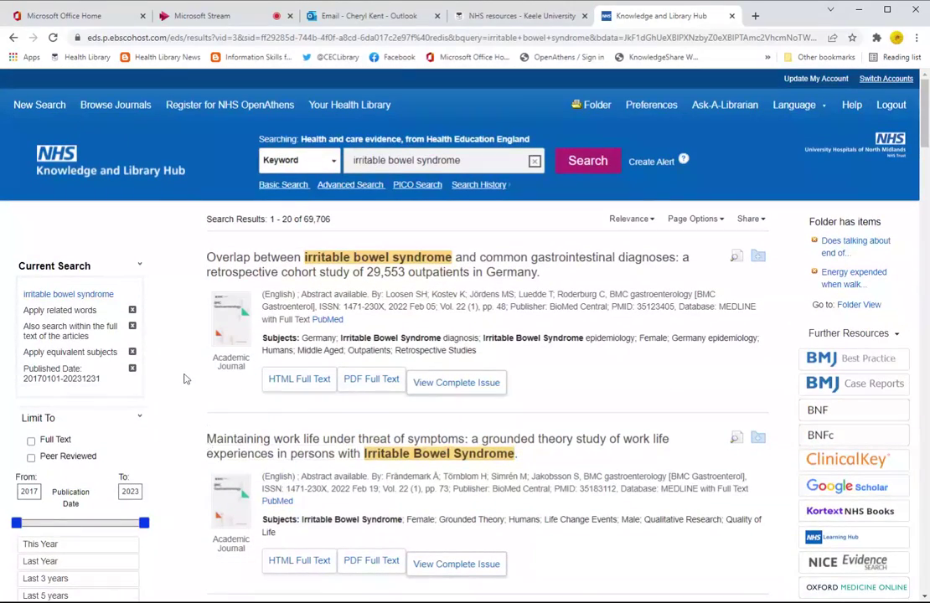
scroll(185, 381, "down", 1)
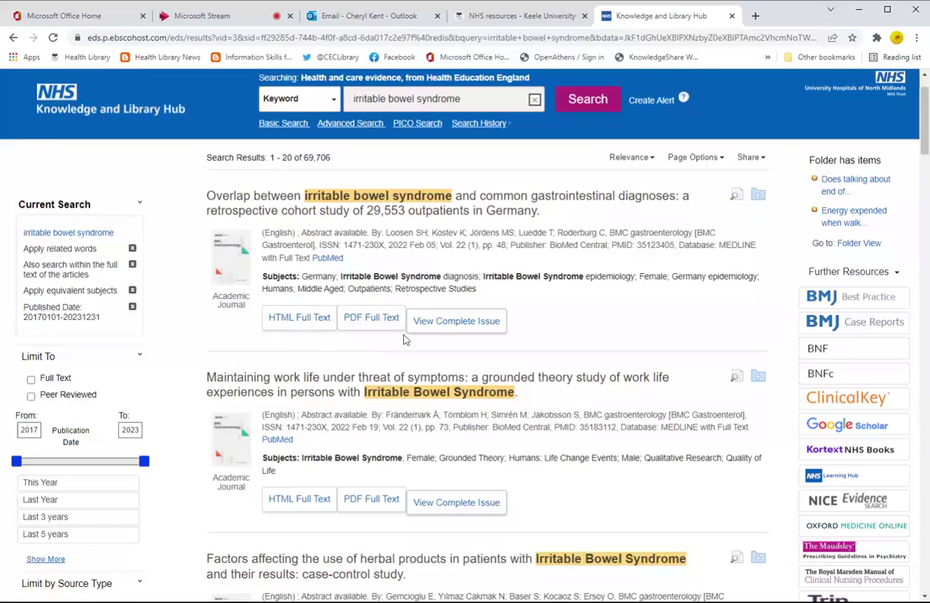
left_click(298, 322)
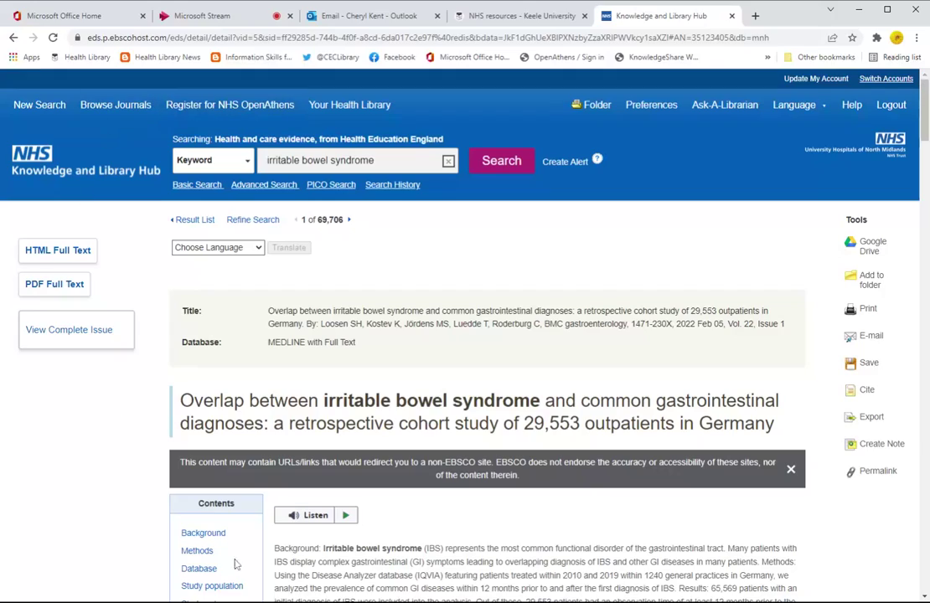
scroll(859, 349, "down", 8)
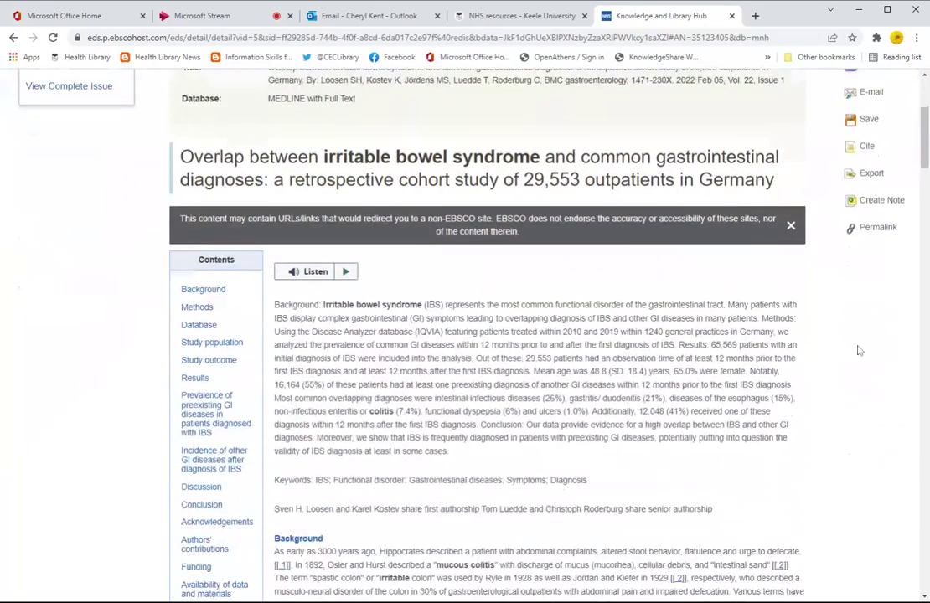
scroll(804, 352, "down", 2)
scroll(803, 353, "up", 8)
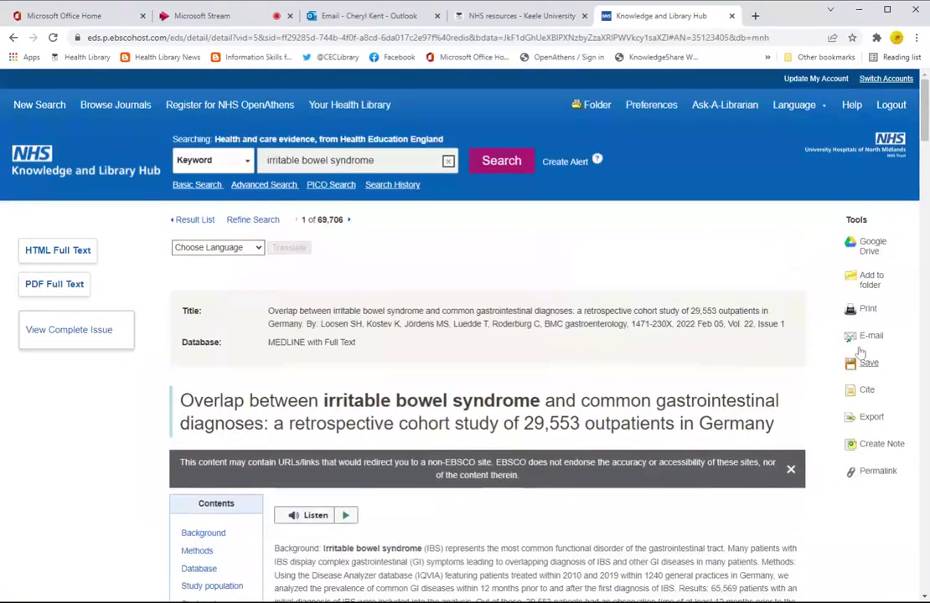
left_click(13, 37)
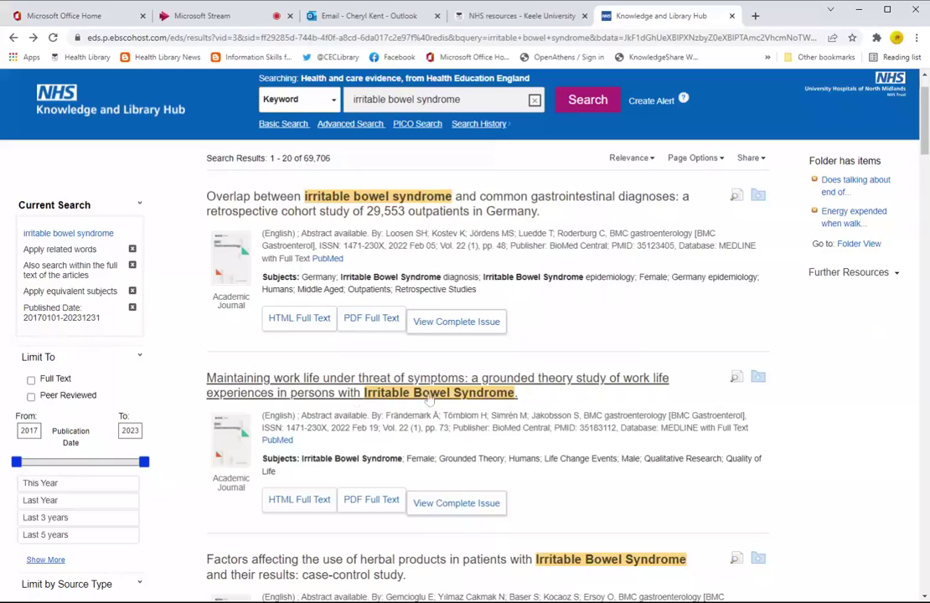
Step: View the complete BMC Gastroenterology Vol. 22 Issue 1 in BrowZine and scroll its article list
left_click(465, 323)
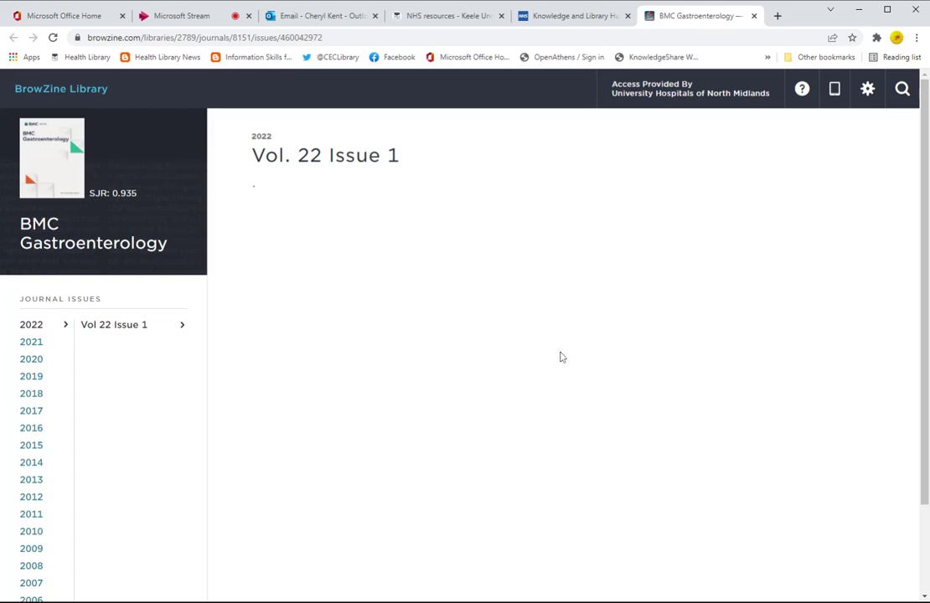
scroll(561, 358, "down", 20)
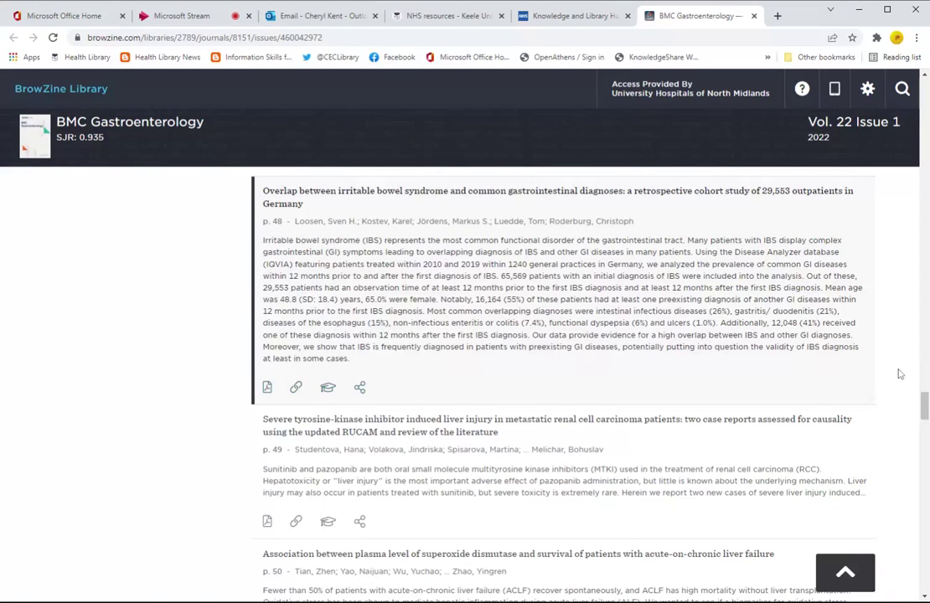
scroll(900, 374, "up", 4)
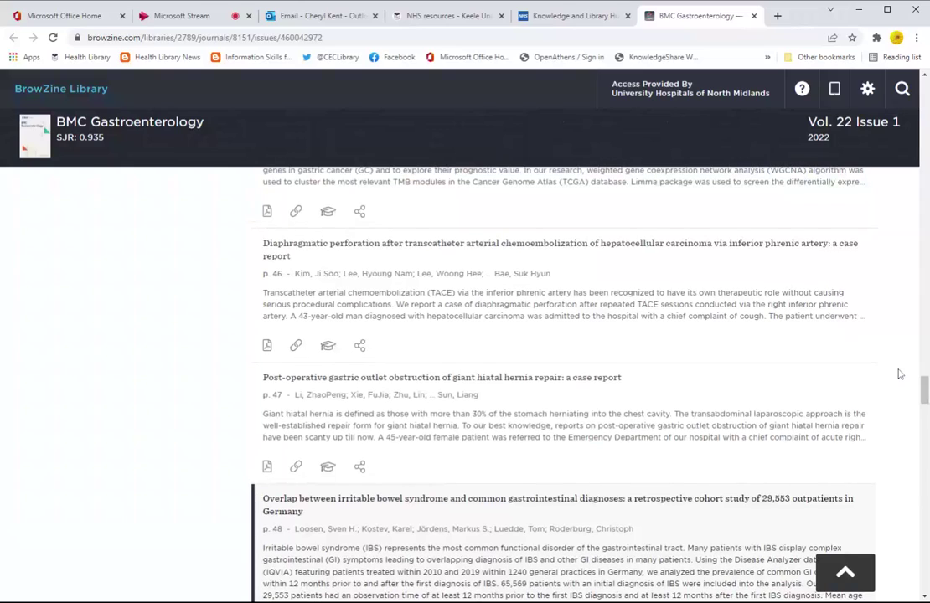
scroll(903, 373, "down", 6)
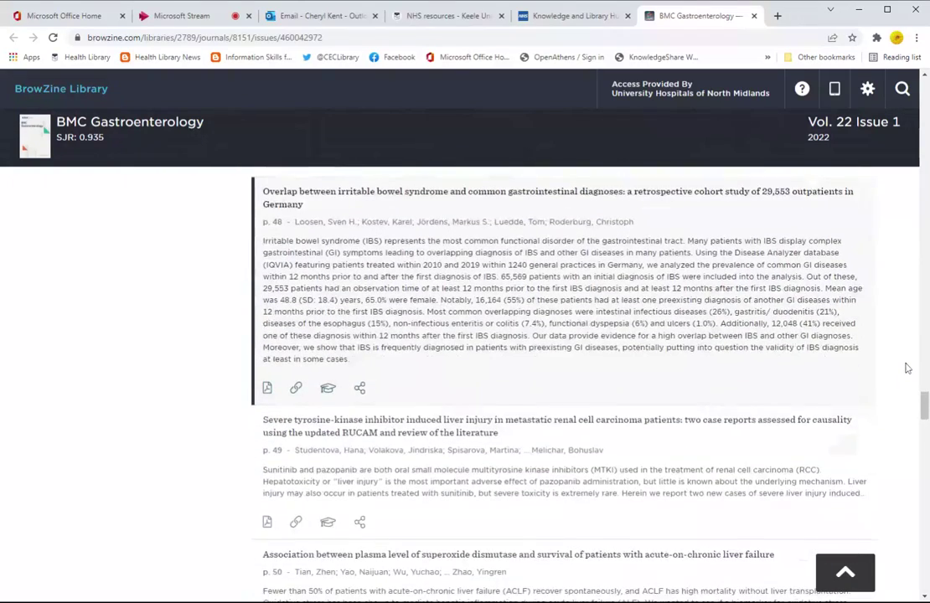
scroll(908, 368, "down", 3)
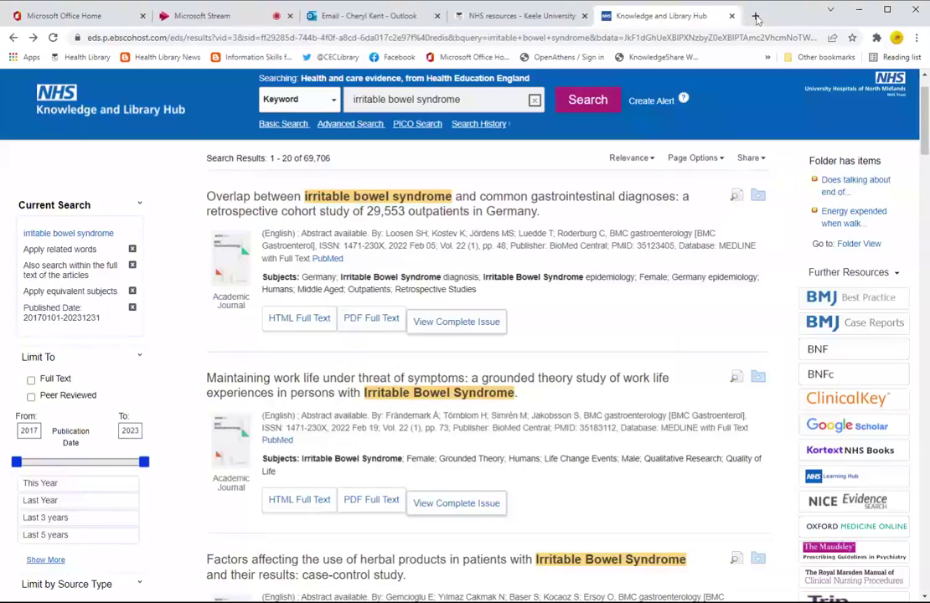
Step: Close the BrowZine tab to return to the 69,706 date-limited IBS results
left_click(754, 16)
scroll(790, 330, "down", 1)
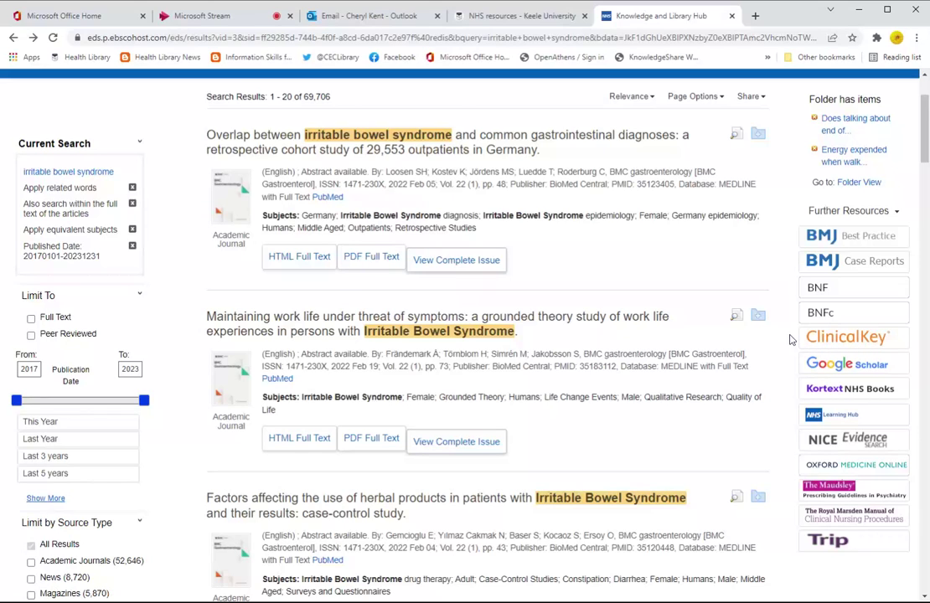
scroll(791, 341, "down", 1)
scroll(791, 343, "down", 6)
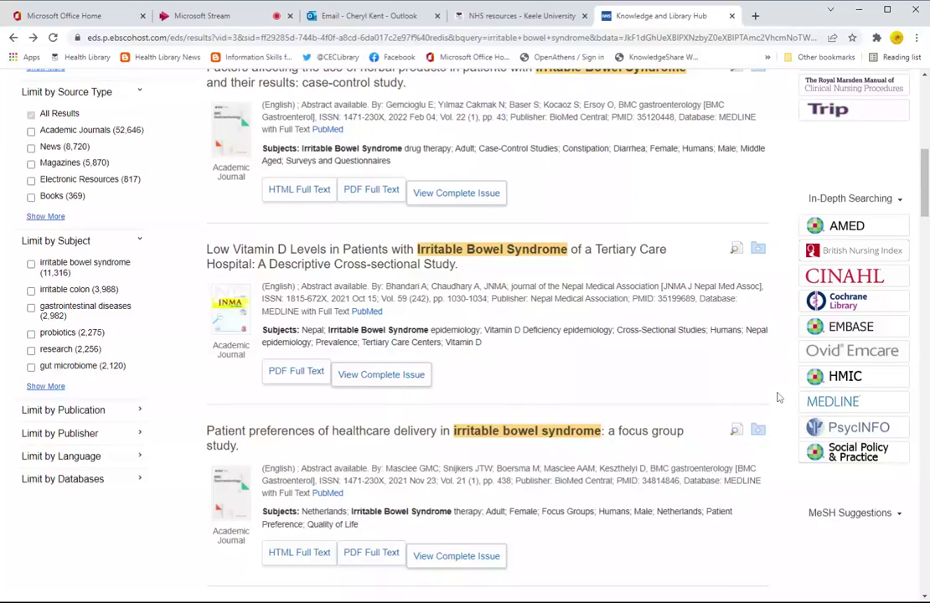
scroll(792, 370, "down", 2)
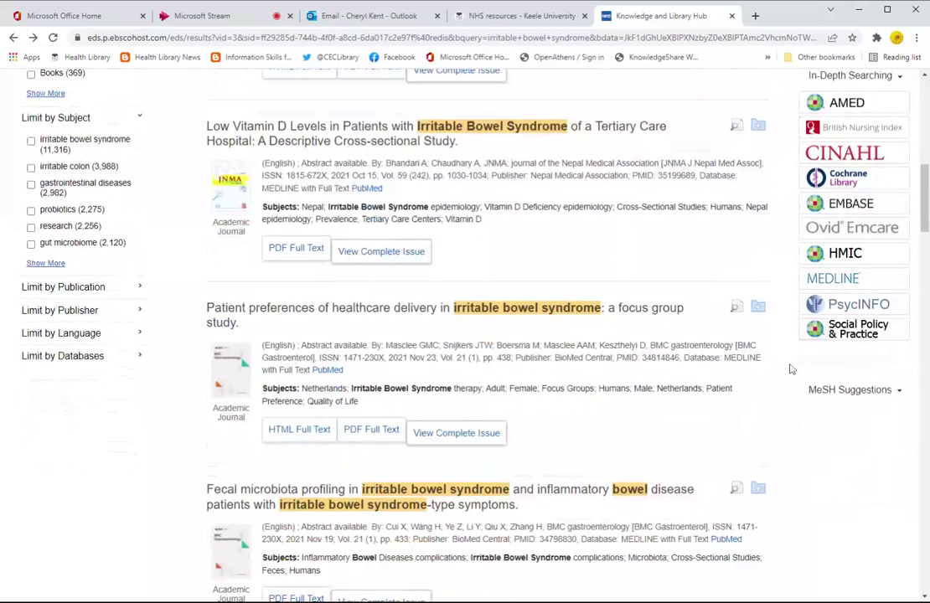
scroll(792, 369, "down", 1)
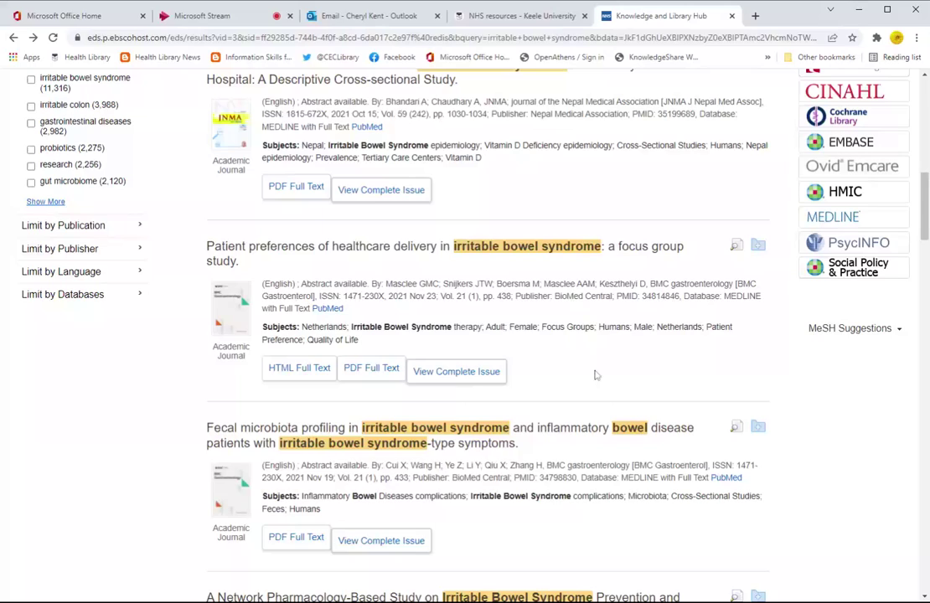
Step: Tick Oxford Medicine Online, BMJ Best Practice and Cochrane Database of Systematic Reviews, then update to 108 results
left_click(73, 297)
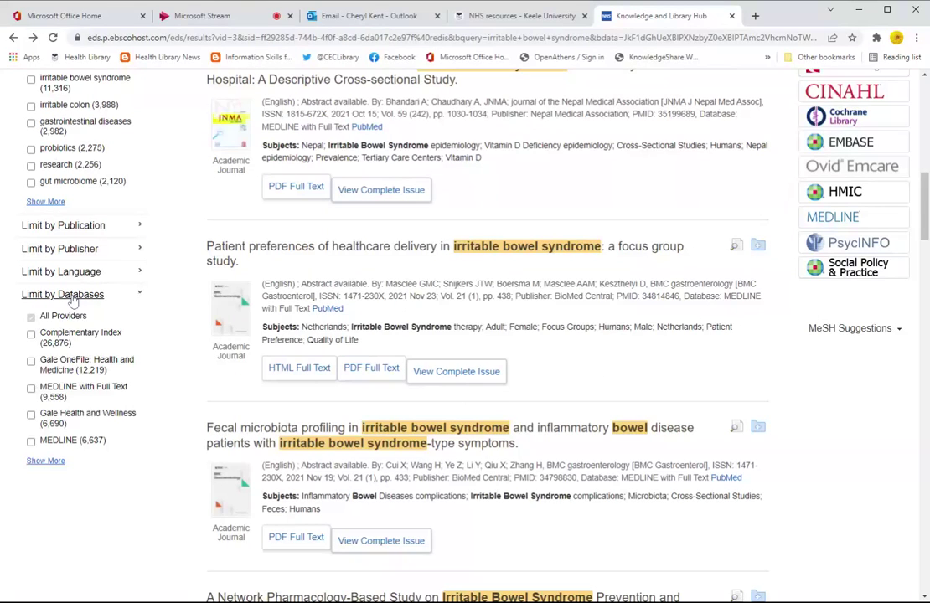
left_click(54, 462)
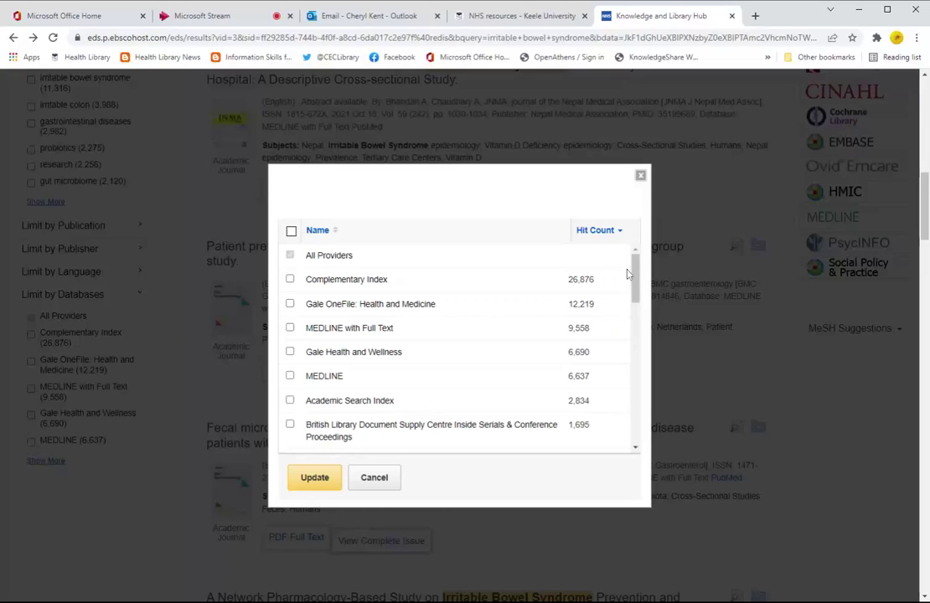
left_click_drag(633, 270, 637, 453)
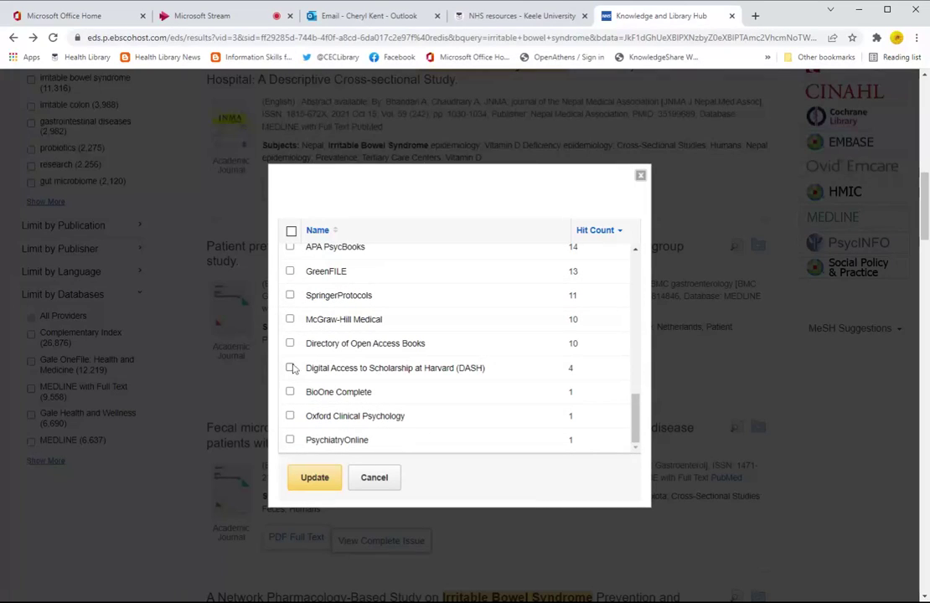
scroll(432, 382, "up", 3)
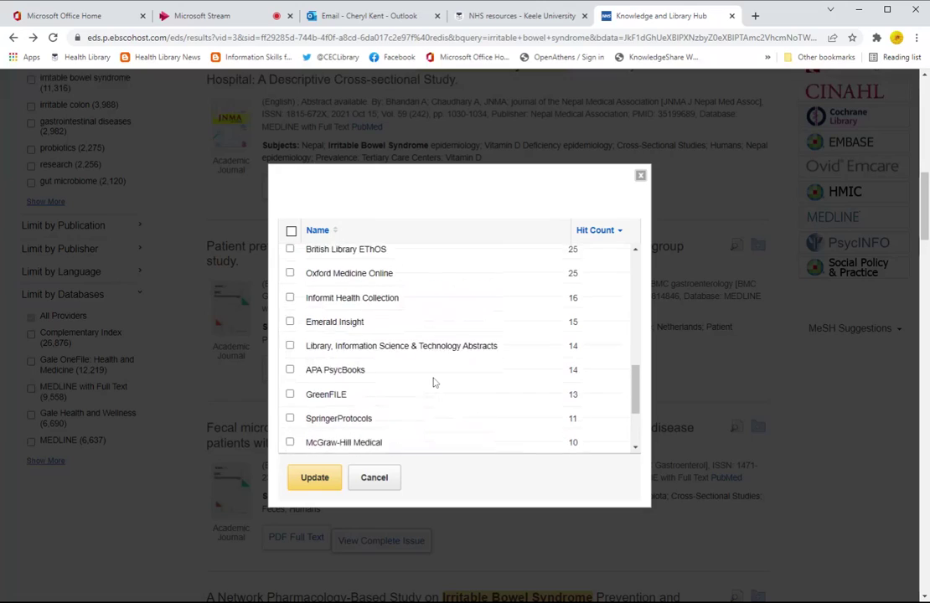
left_click(290, 273)
scroll(405, 328, "up", 2)
scroll(403, 329, "up", 2)
left_click(290, 347)
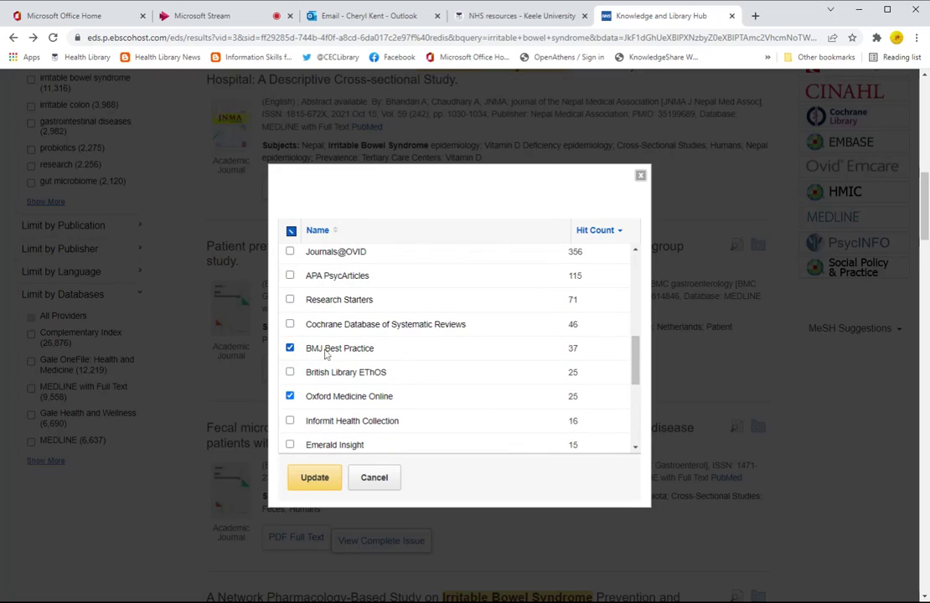
left_click(290, 324)
left_click(318, 484)
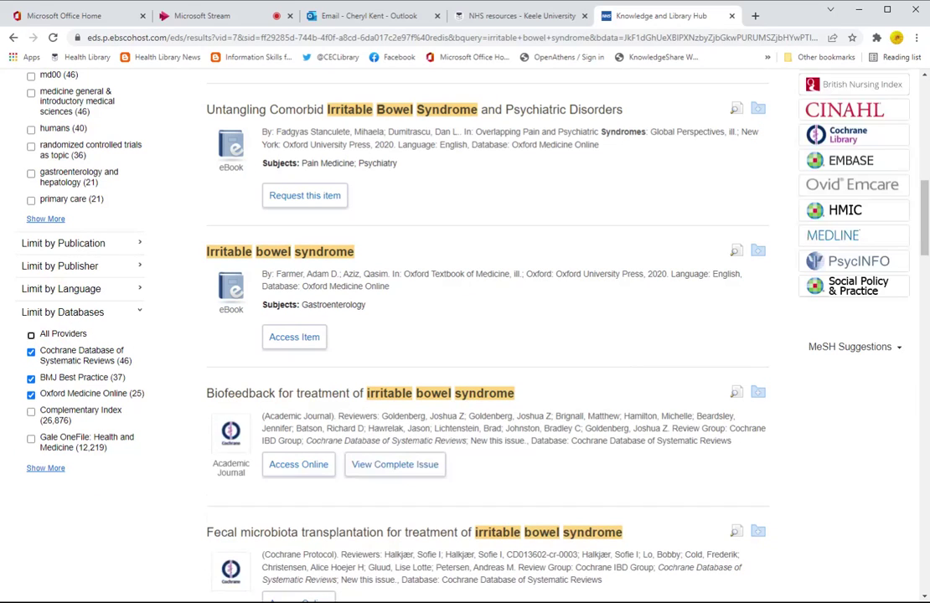
Step: Scroll through the 108 database-limited IBS results and back to the top
scroll(191, 348, "up", 15)
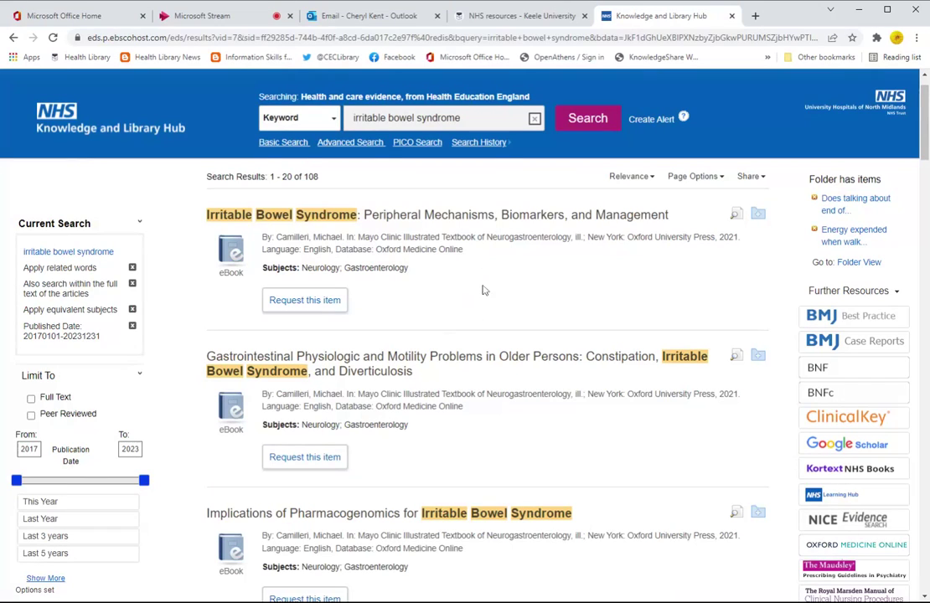
scroll(183, 450, "down", 3)
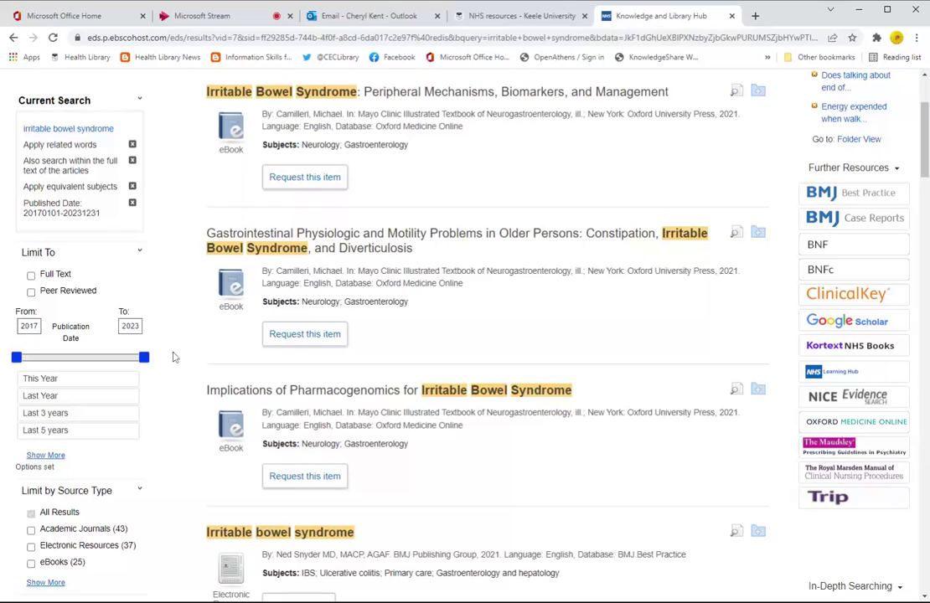
scroll(188, 366, "down", 4)
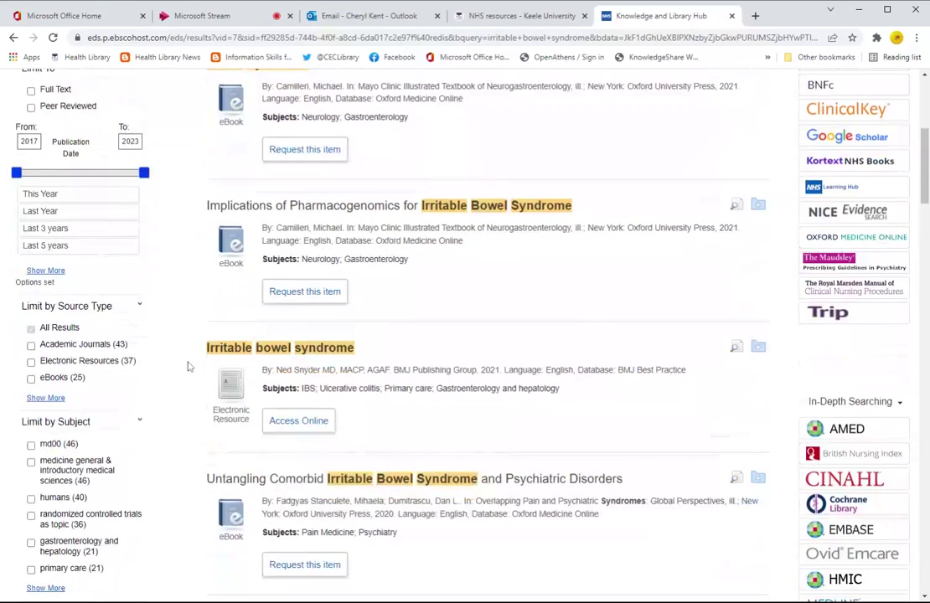
scroll(188, 366, "down", 3)
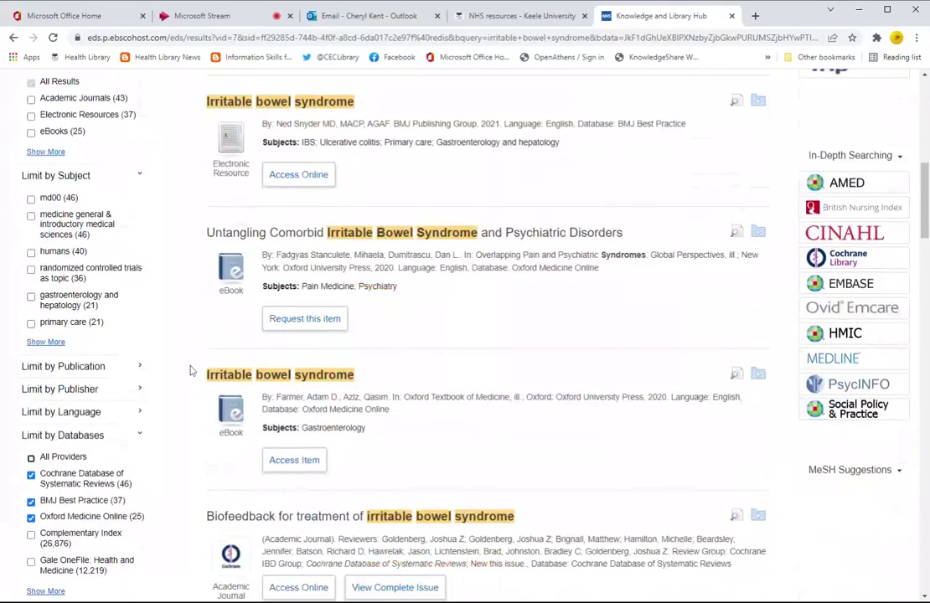
scroll(190, 371, "down", 3)
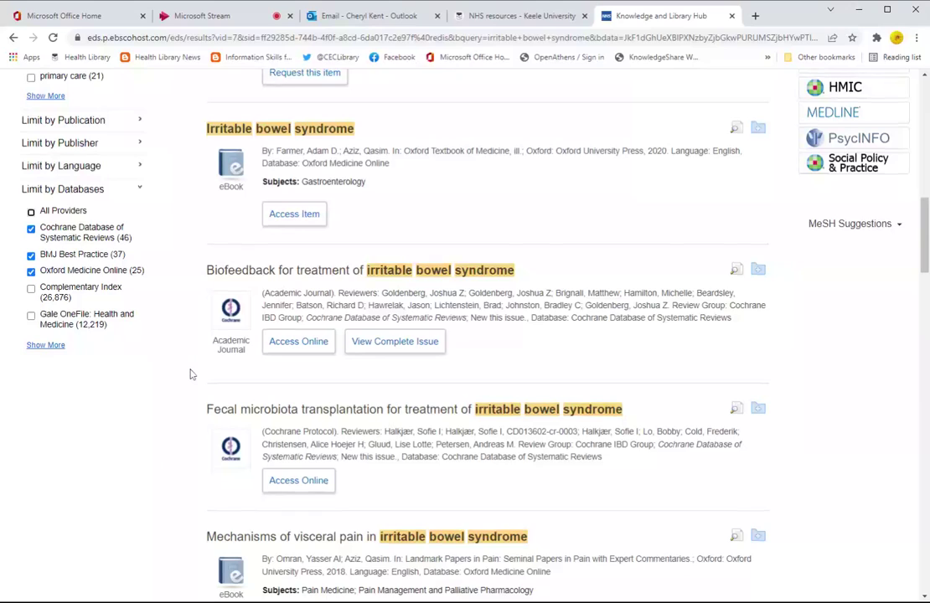
scroll(190, 374, "up", 12)
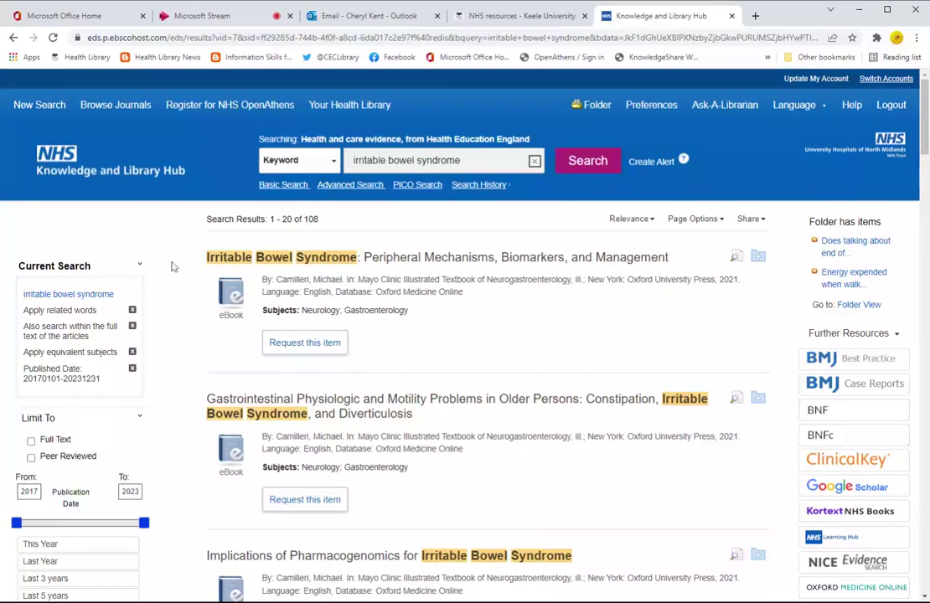
Step: Run a new search for 'multiple sclerosis' and relapse and coronavirus, returning 1,914 results
left_click(47, 107)
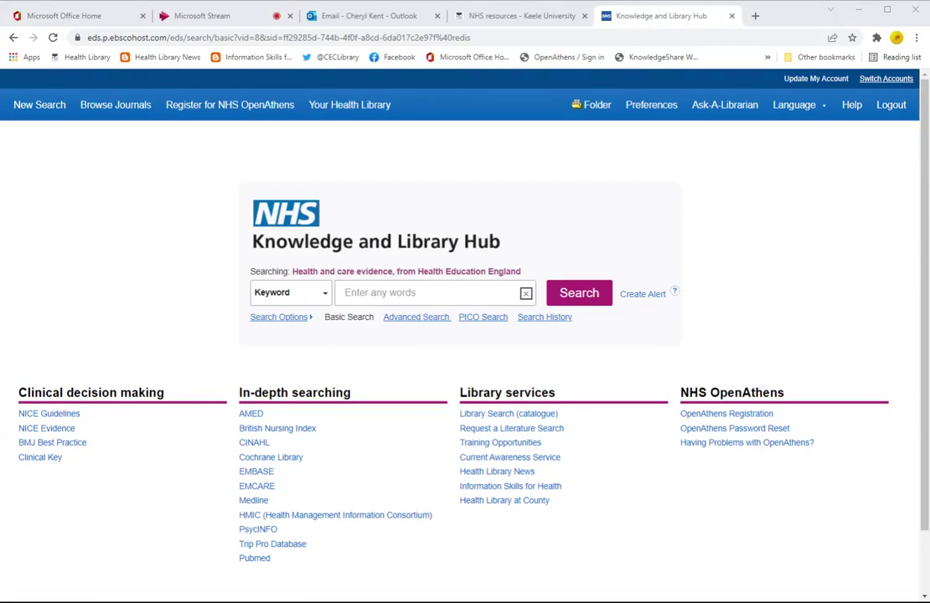
left_click(418, 293)
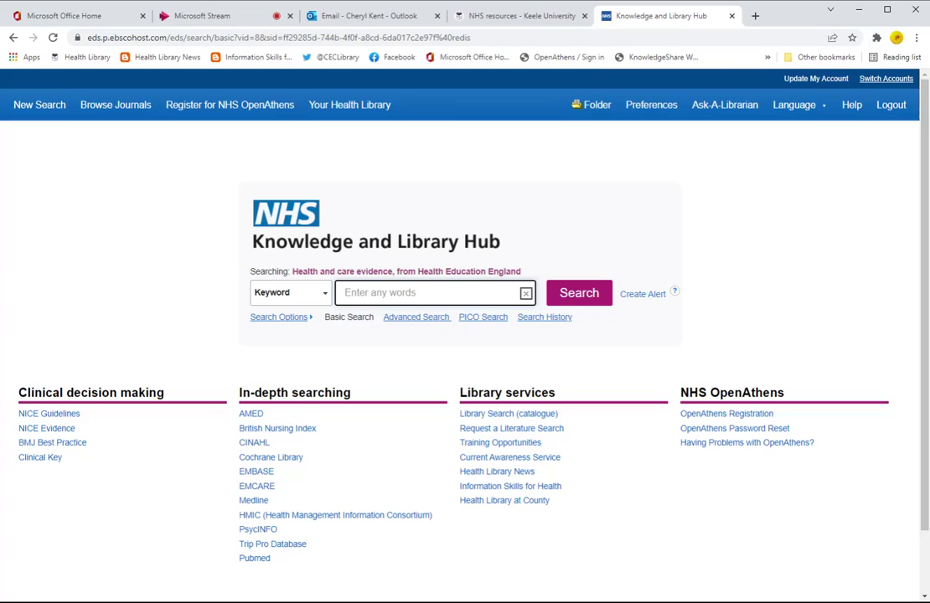
type("'multiple sclerosis' and relapse and coronavirus")
left_click(586, 296)
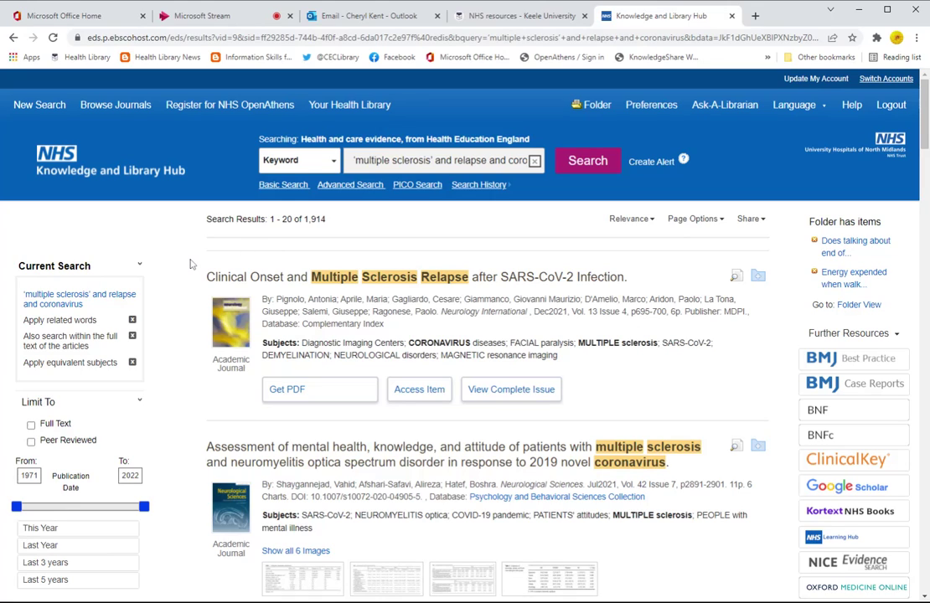
Step: Open the Get PDF full text of 'Clinical Onset and Multiple Sclerosis Relapse after SARS-CoV-2 Infection'
scroll(186, 285, "down", 3)
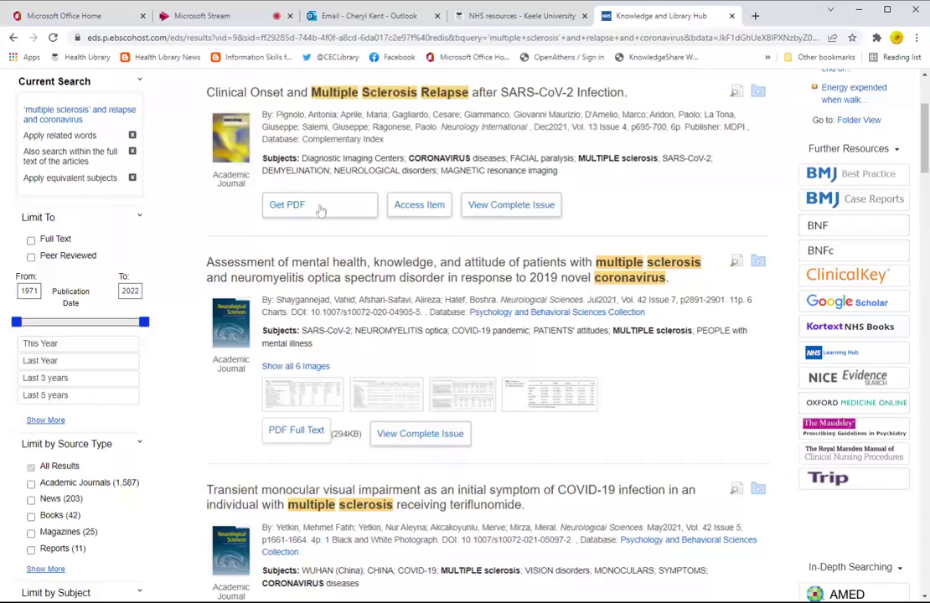
left_click(306, 209)
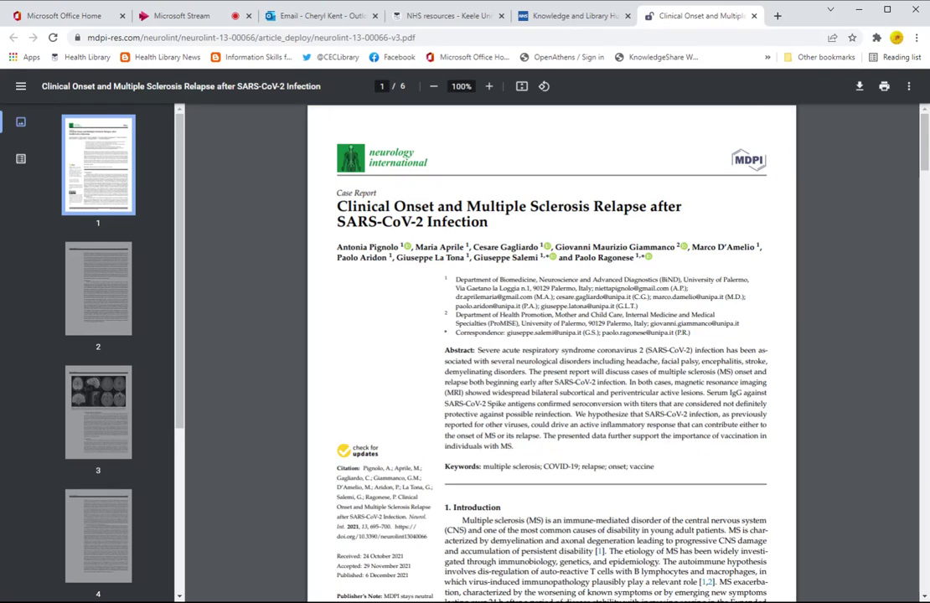
Step: Scroll the case report PDF from the abstract on page 1 into page 2
scroll(297, 309, "down", 10)
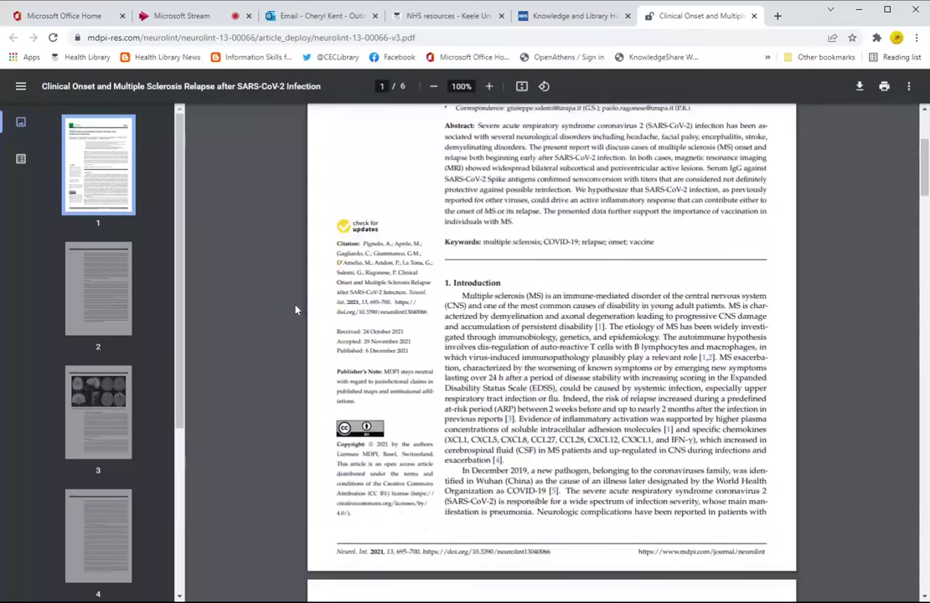
scroll(295, 310, "down", 1)
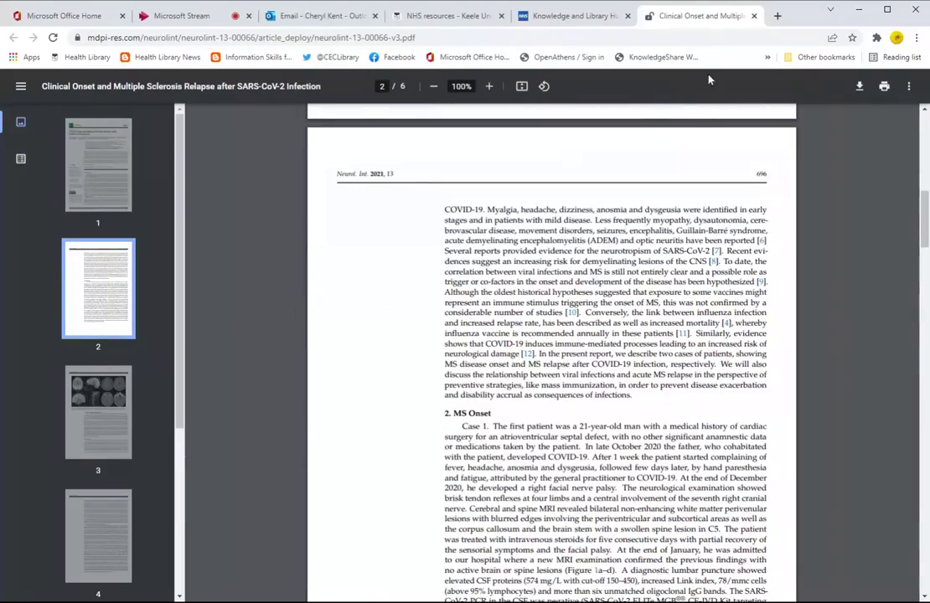